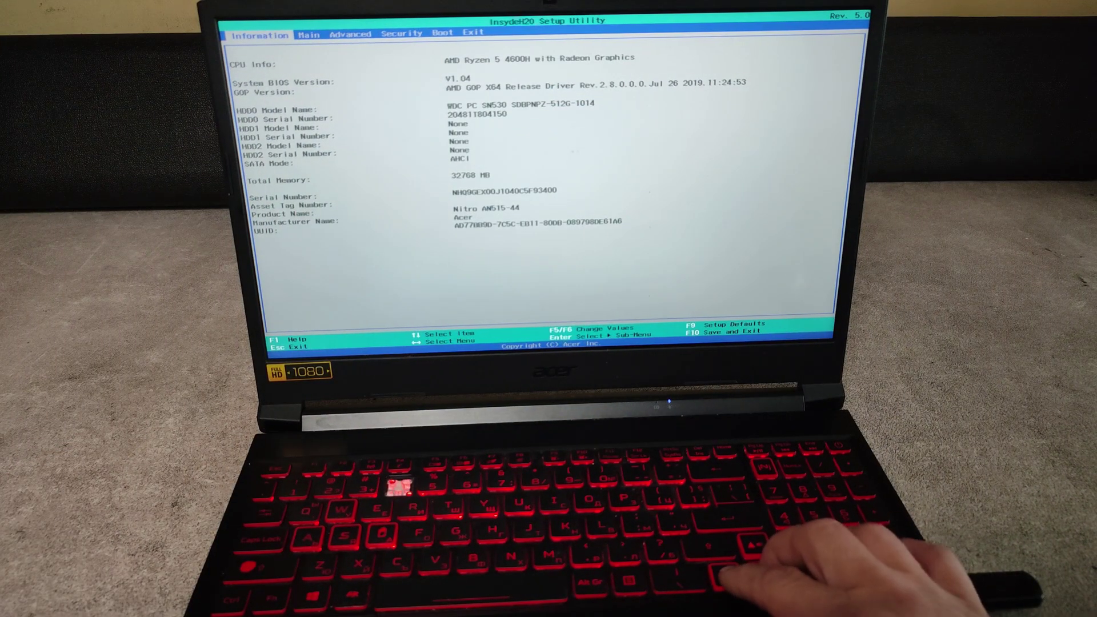
Visit the Advanced page (AMD-SVM, AMD-IOMMU, Storage Device Configuration), then return to Main.
key("Right")
key("Right")
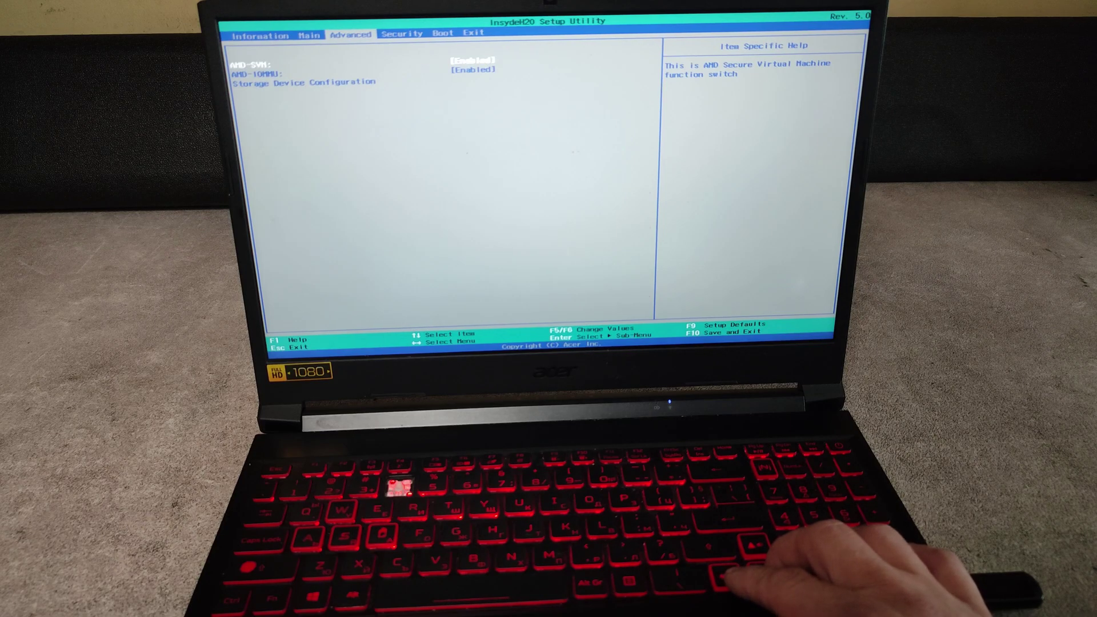
key("Left")
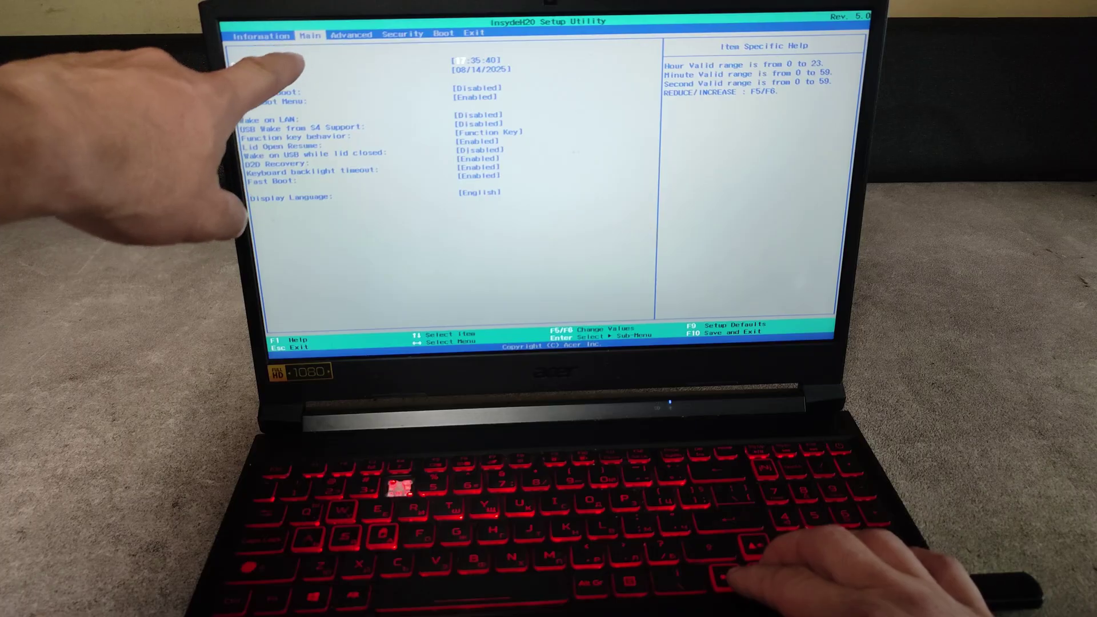
Set F12 Boot Menu to Enabled on the Main page and move to the Exit page.
key("Down")
key("Down")
key("Down")
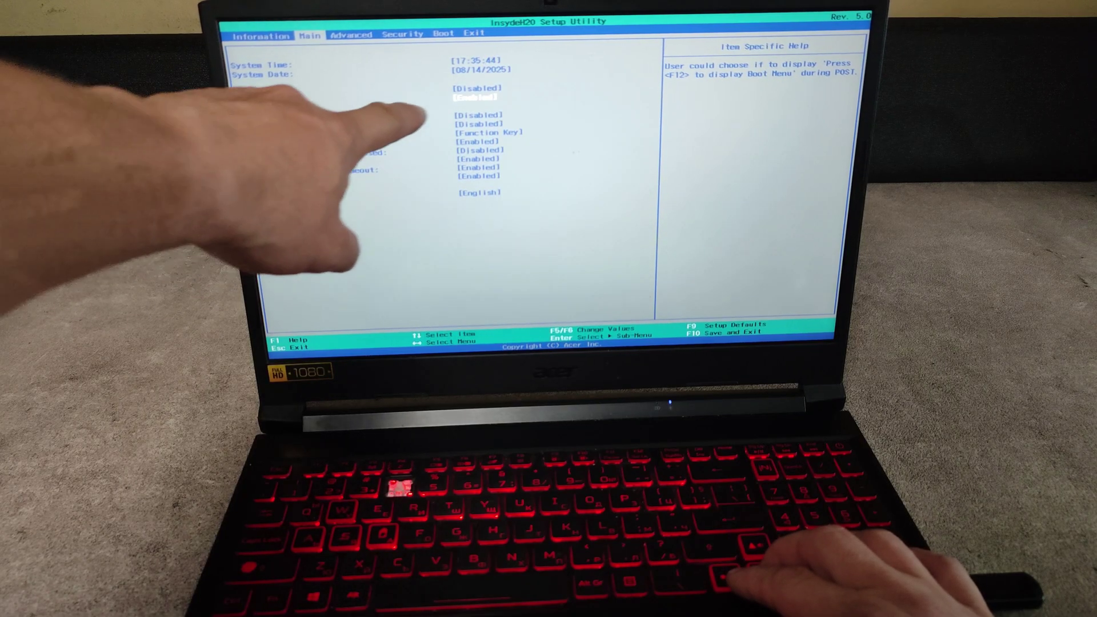
key("Return")
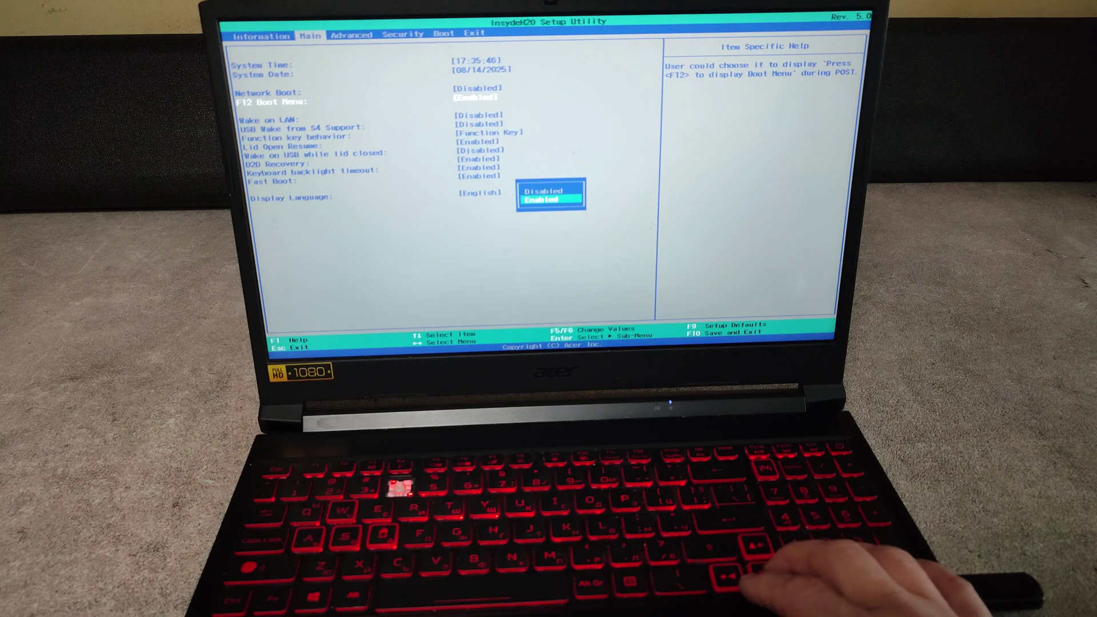
key("Return")
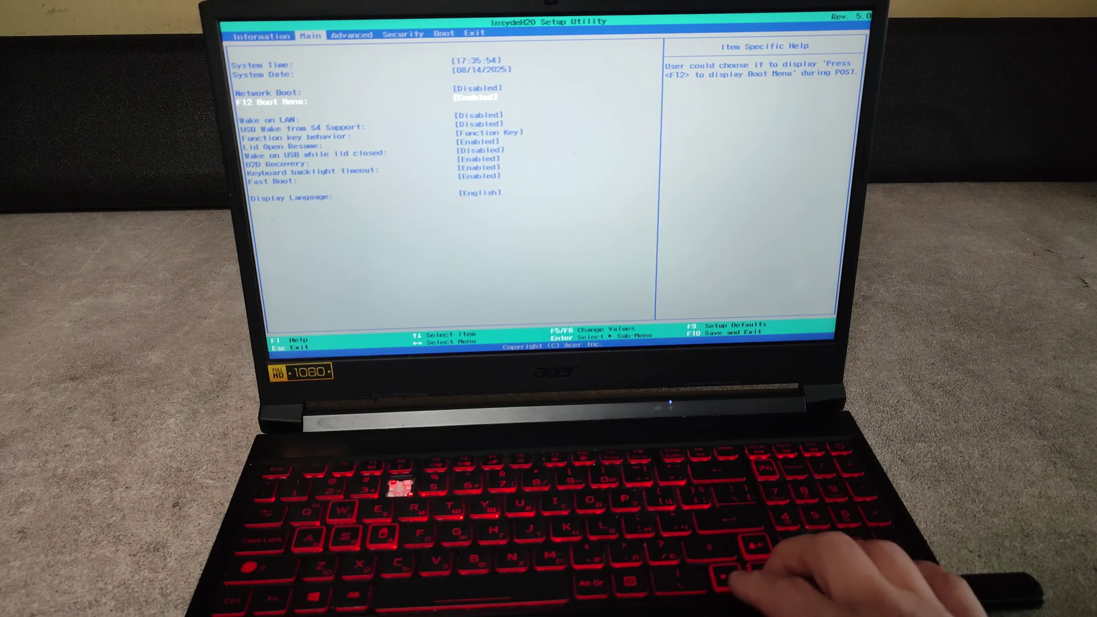
key("Right")
key("Right")
key("Right")
key("Right")
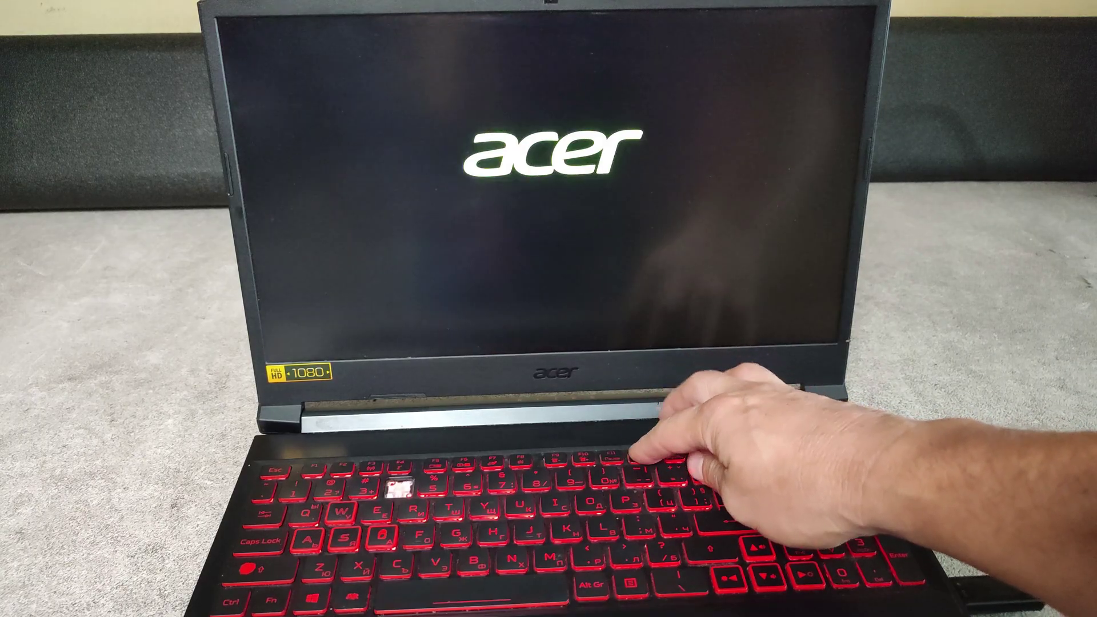
Bring up the Boot Manager at startup, listing Windows Boot Manager and the USB drive.
key("F12")
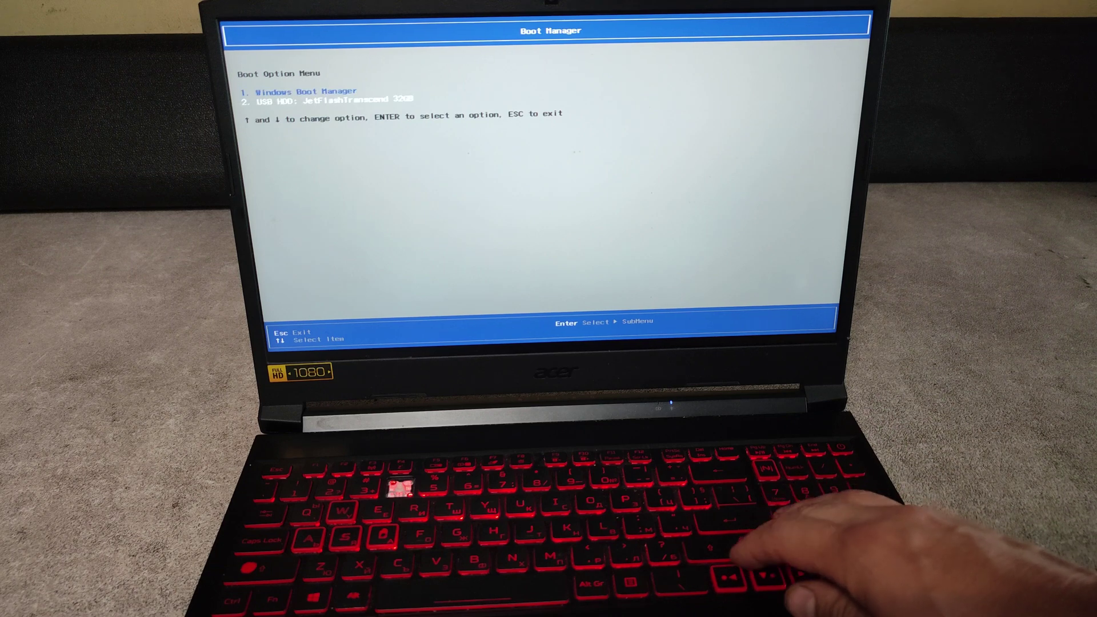
key("Down")
key("Up")
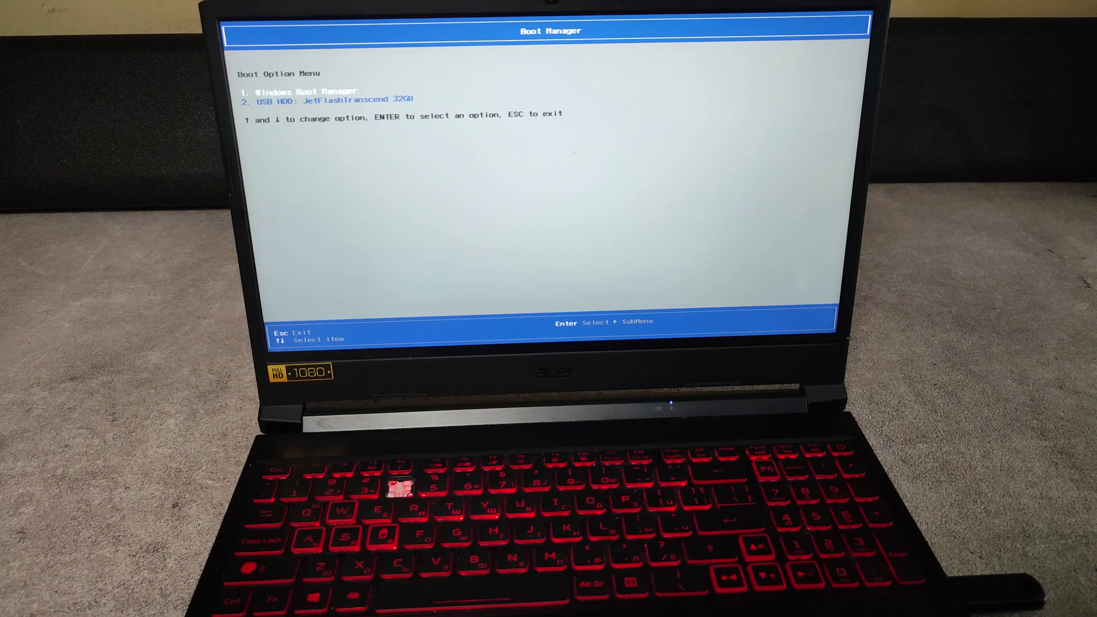